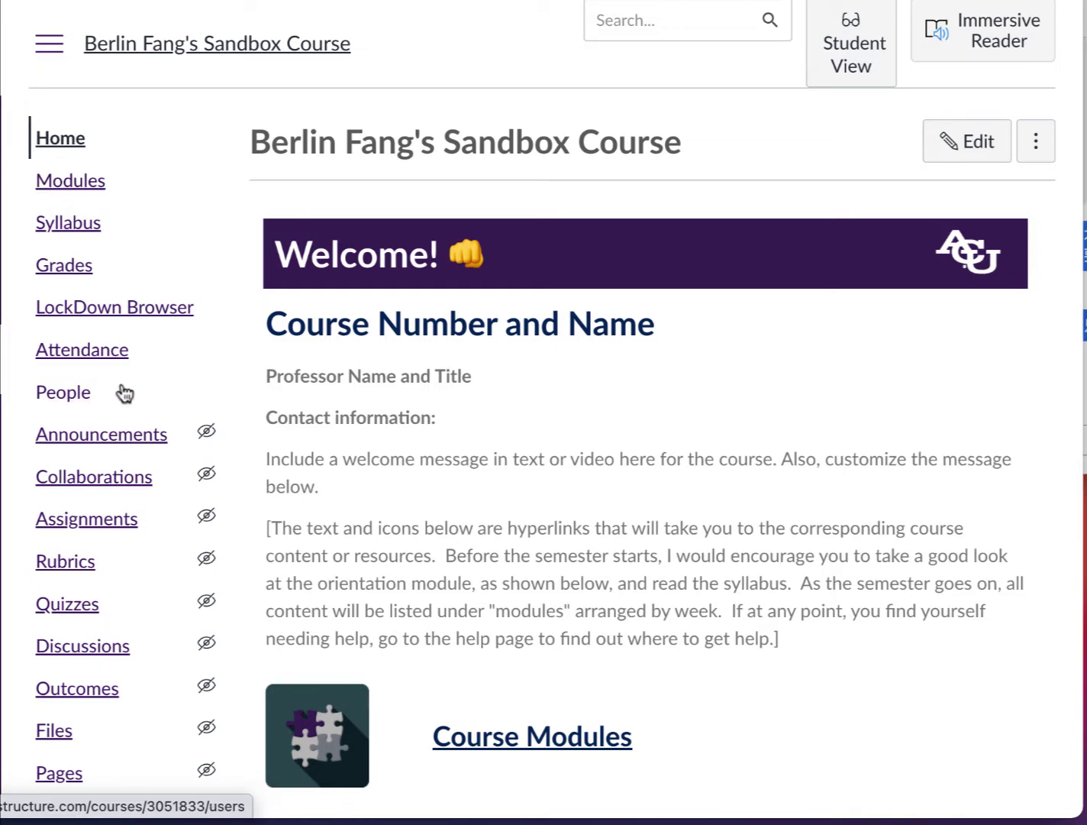
- Scroll down the sandbox course's home page
scroll(126, 397, down, 2)
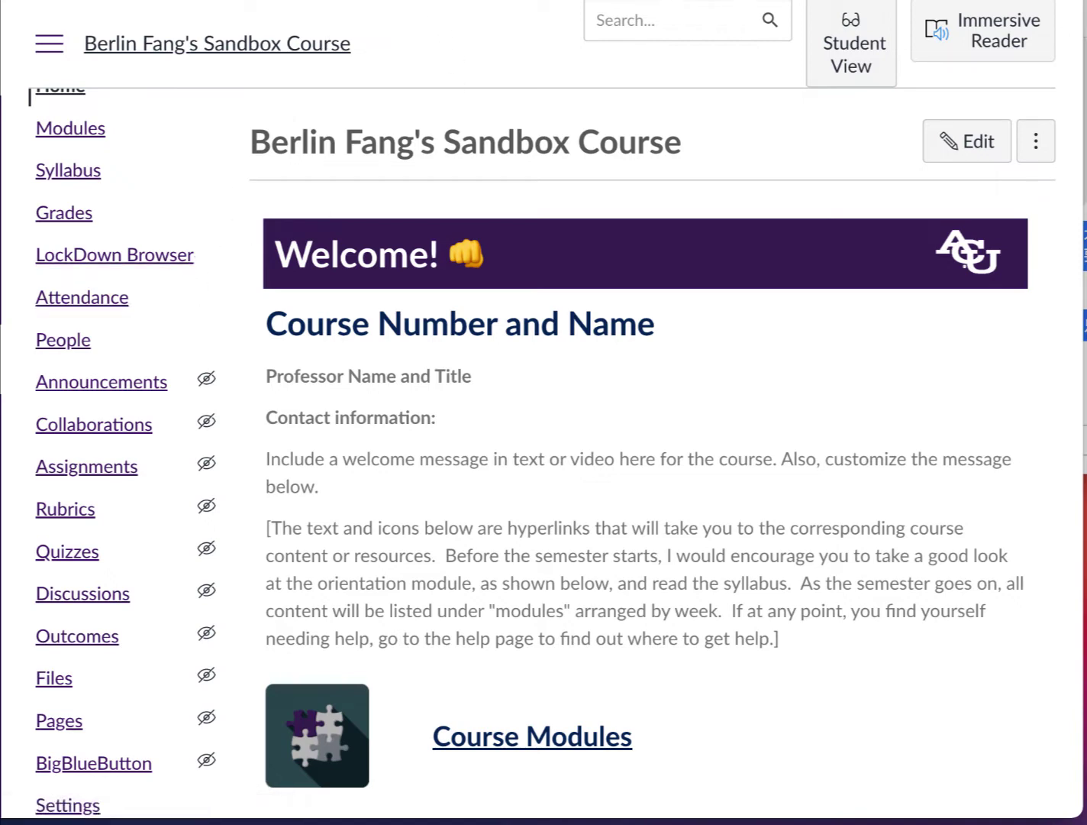
- Load the course settings page by adding /settings to the course URL
text(/settings)
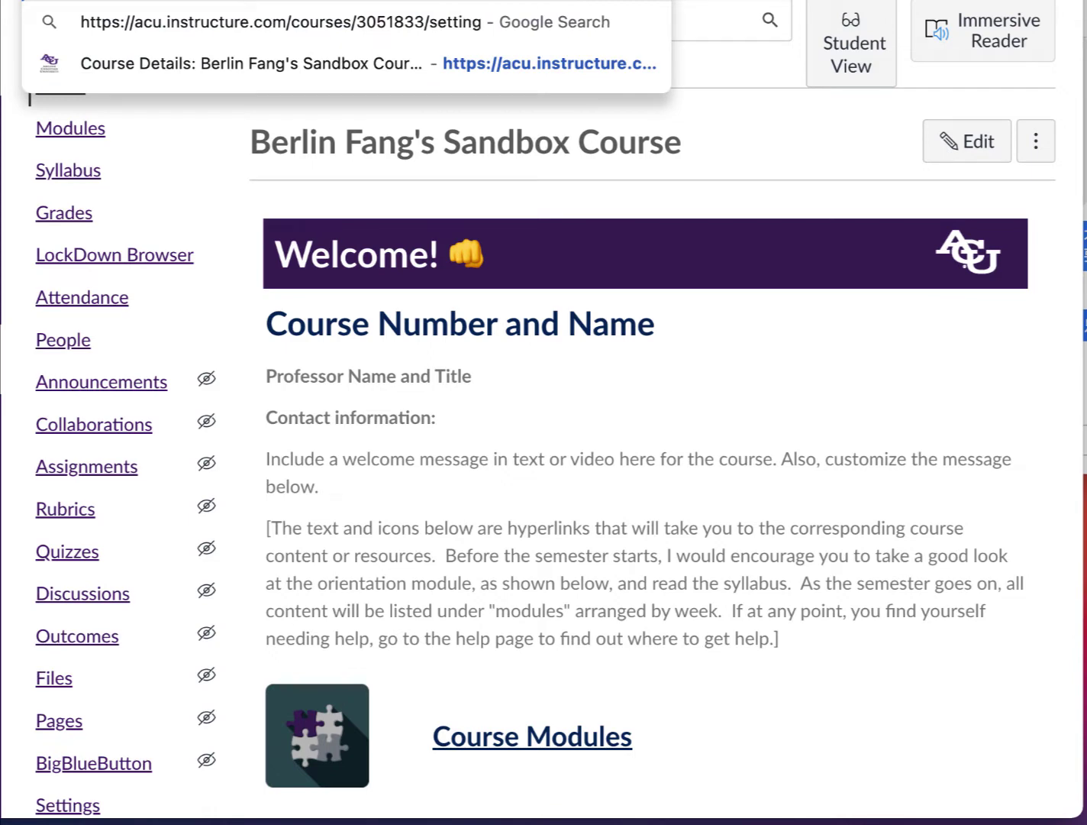
key(Return)
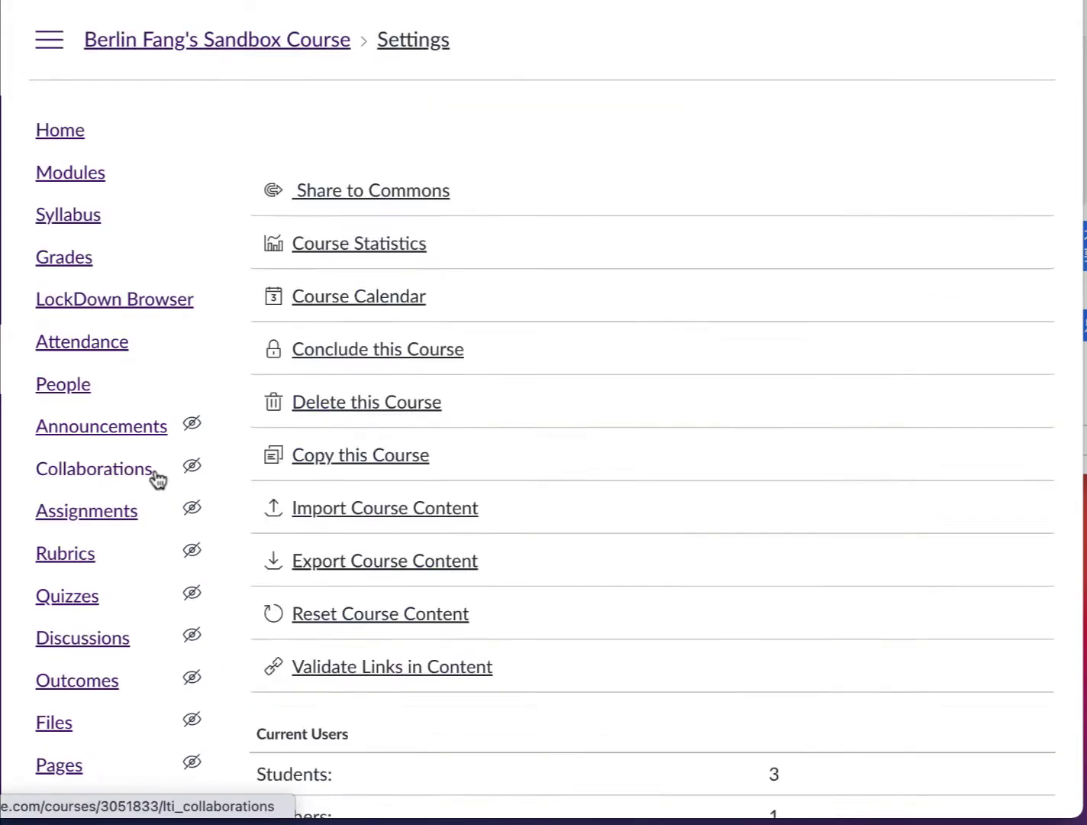
scroll(113, 593, down, 2)
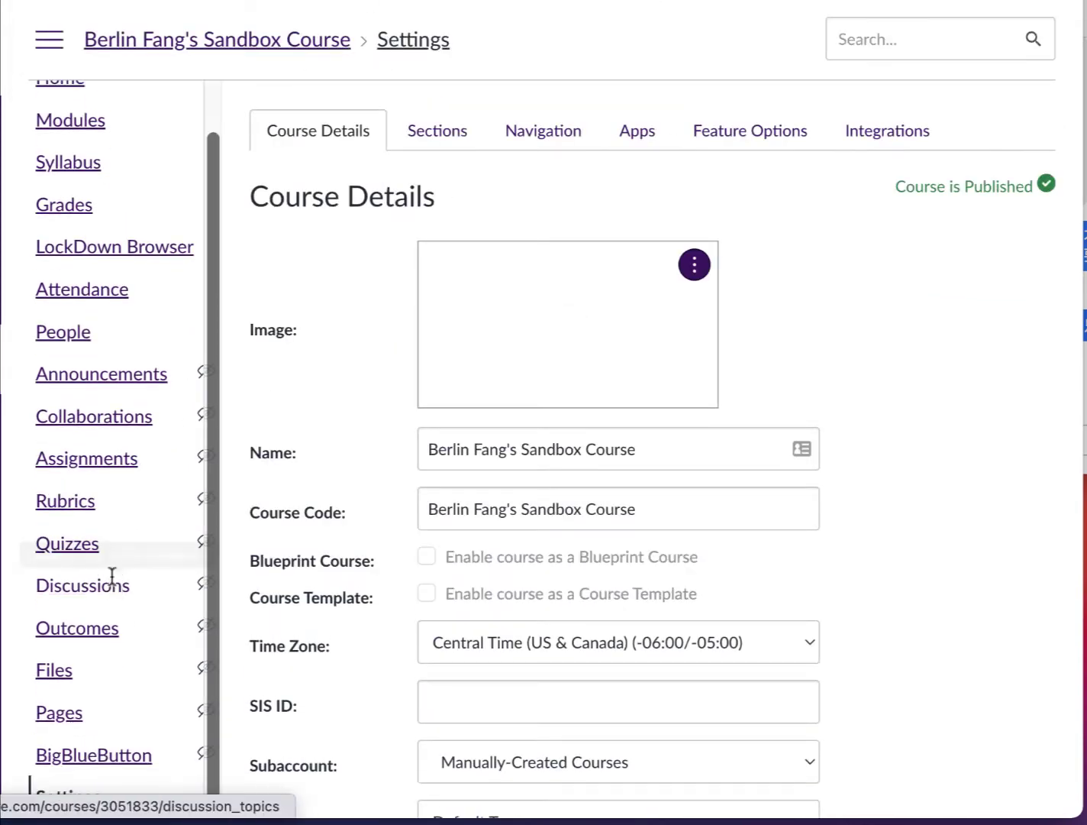
- Show the Navigation tab's lists of visible and hidden course navigation items
click(548, 134)
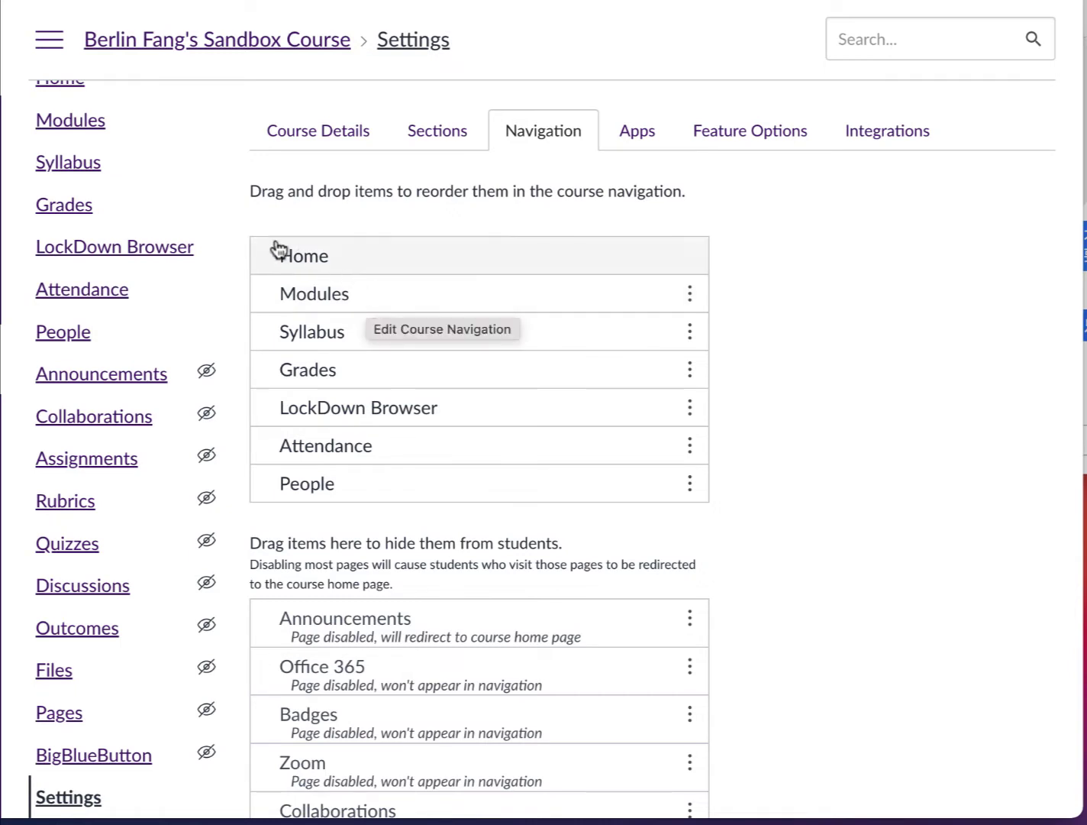
scroll(153, 209, up, 1)
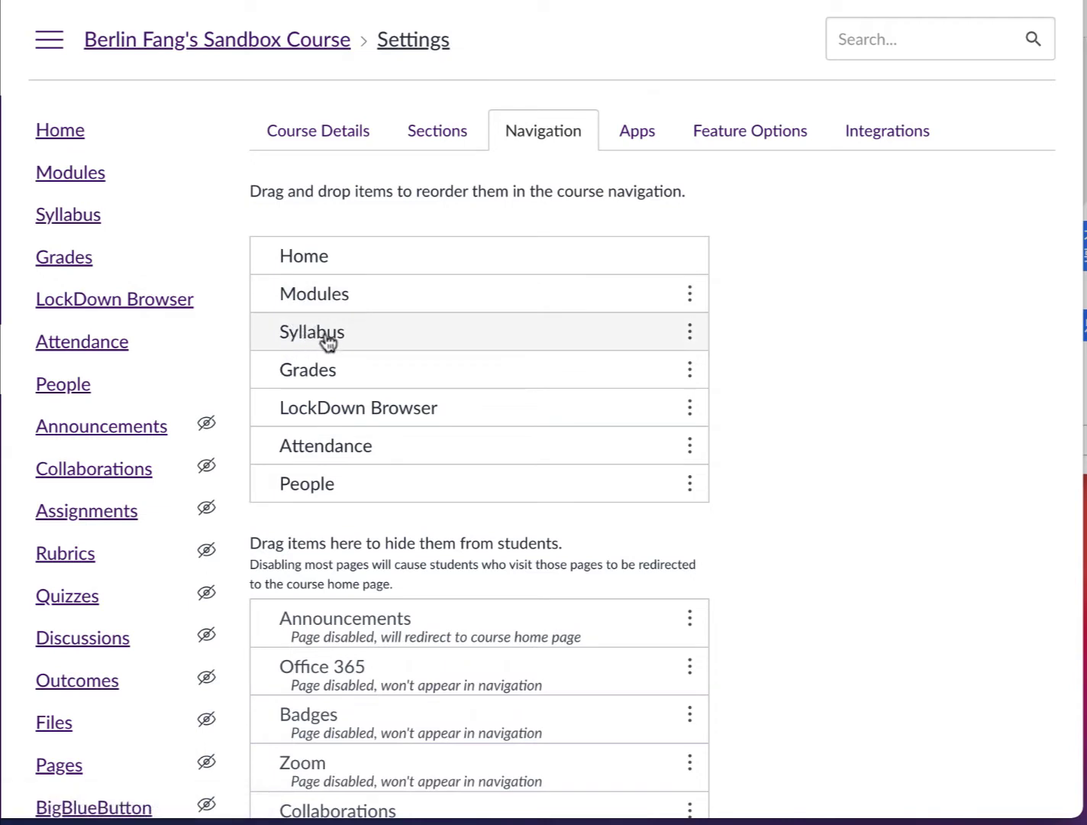
scroll(68, 271, down, 1)
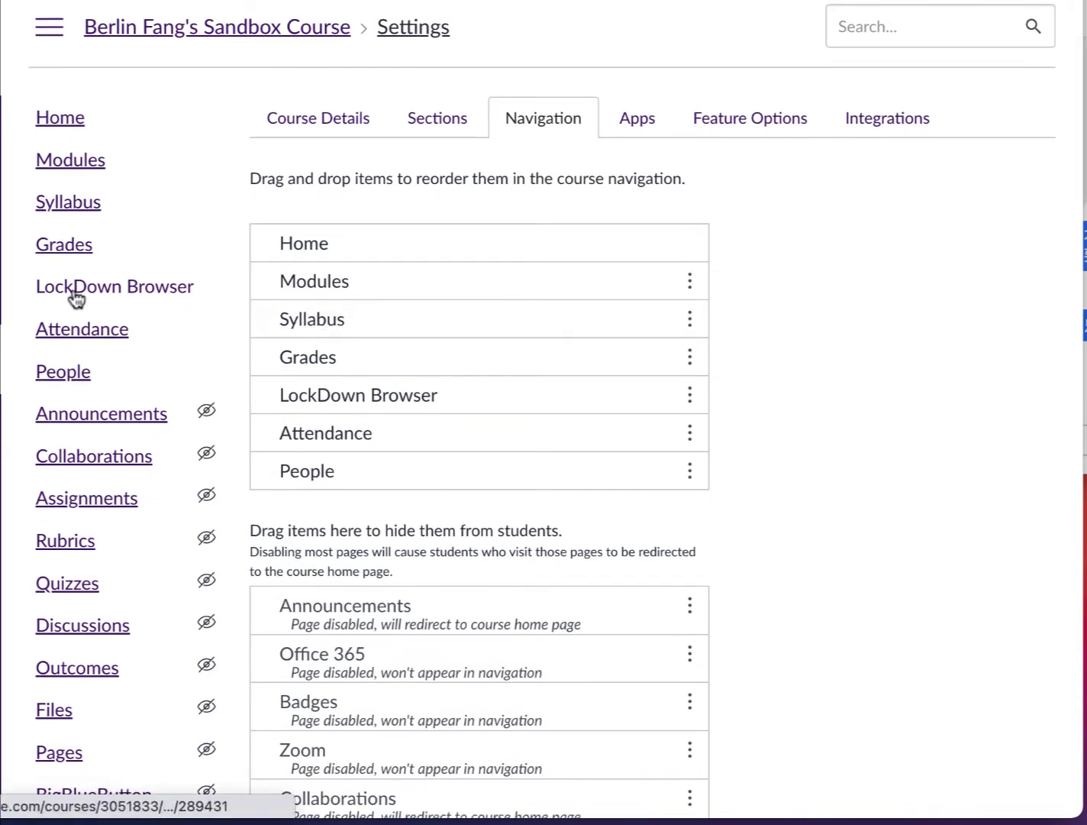
scroll(101, 348, down, 1)
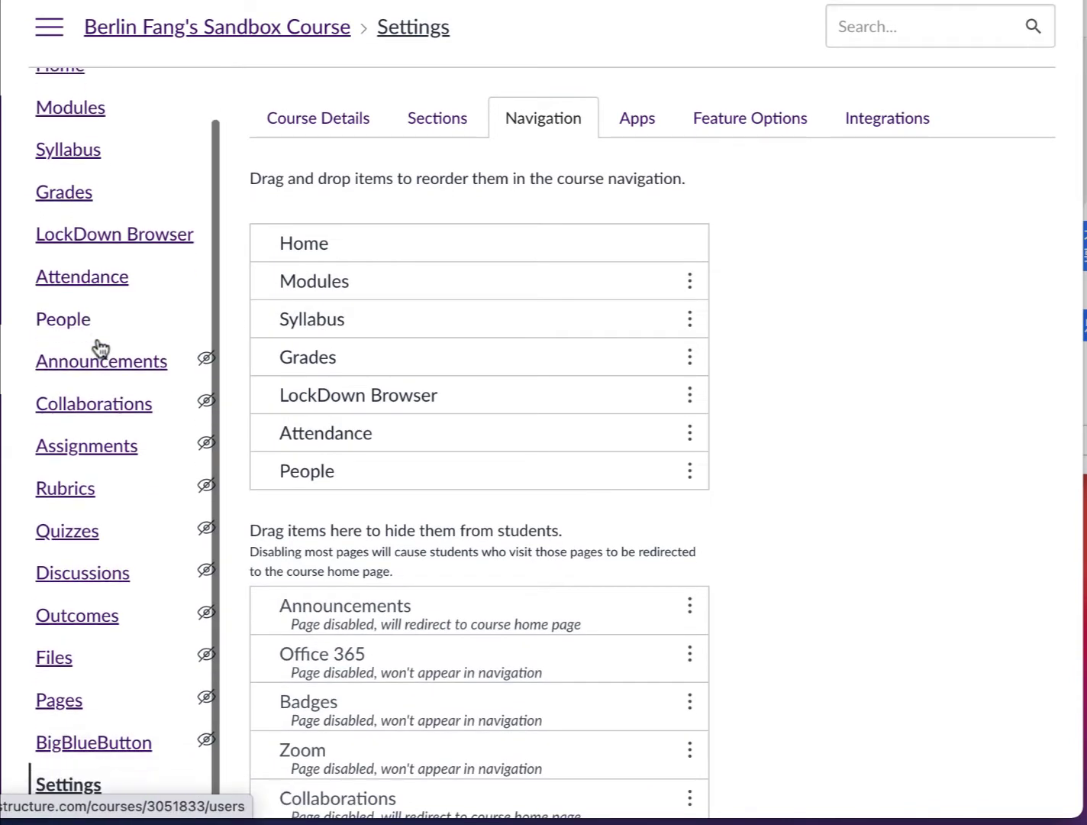
- Open Assignments and find Roll Call Attendance (100 pts) under Attendance and Participation
click(92, 446)
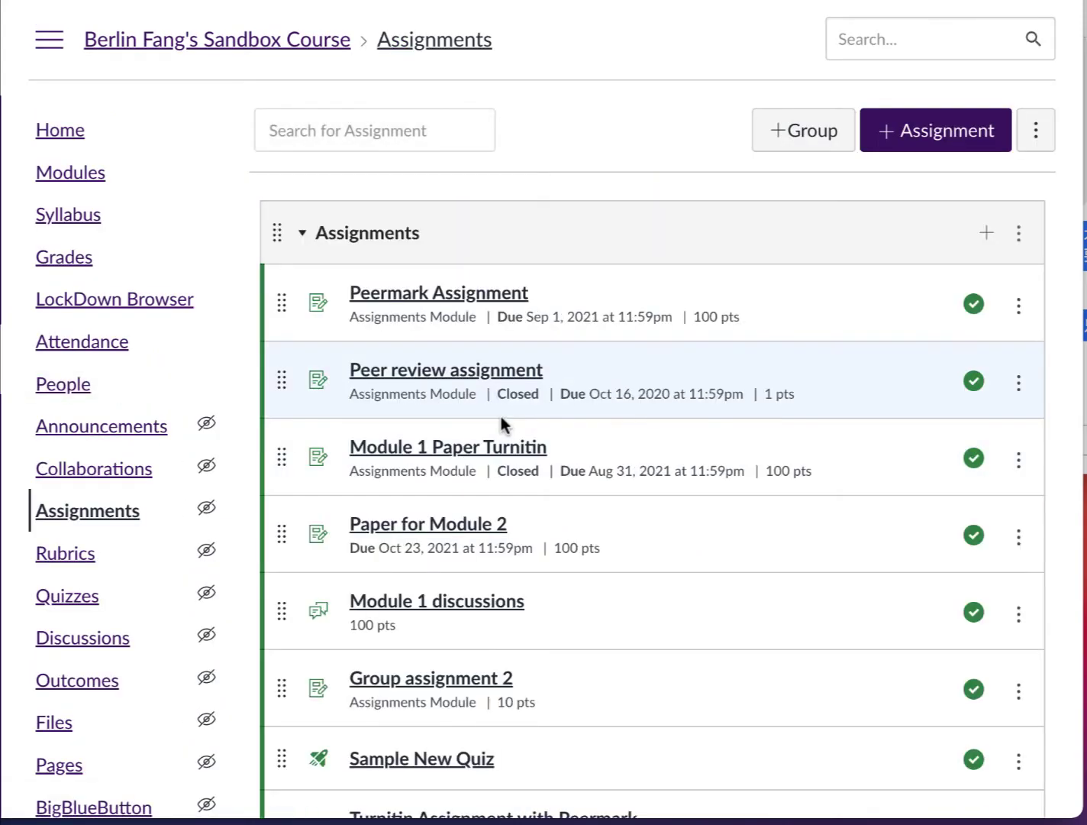
scroll(412, 363, down, 1)
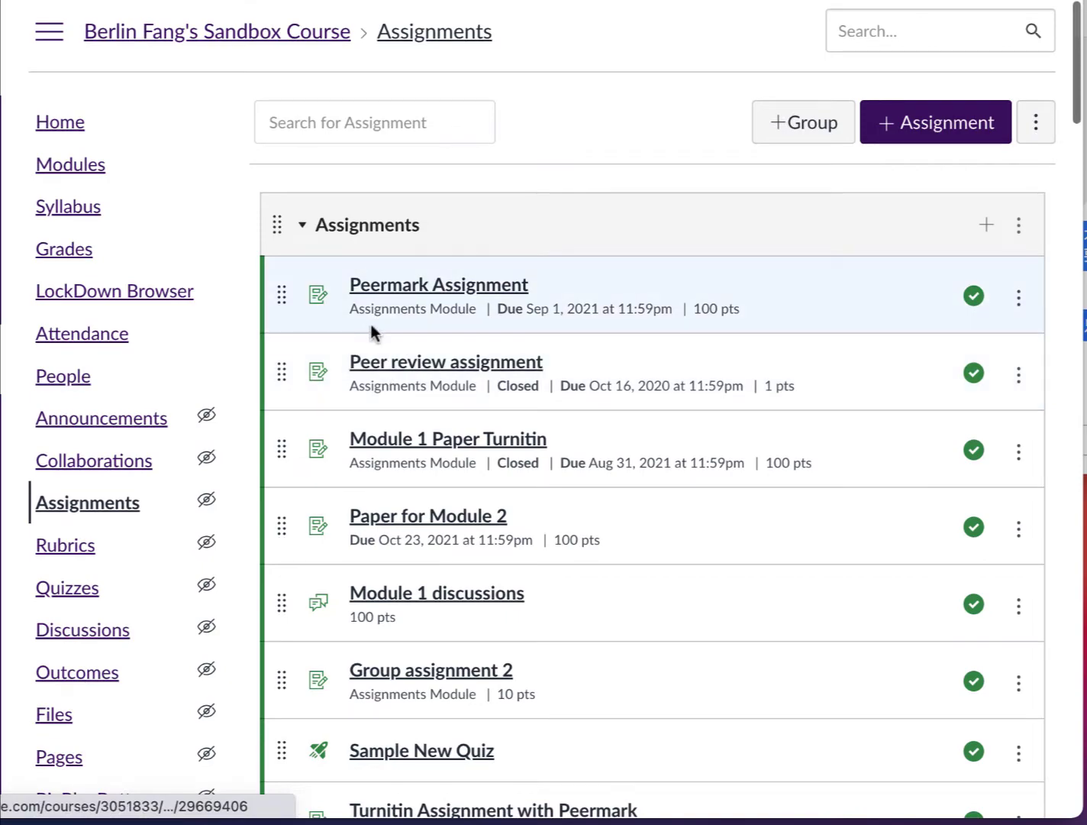
scroll(374, 332, down, 15)
scroll(372, 372, down, 8)
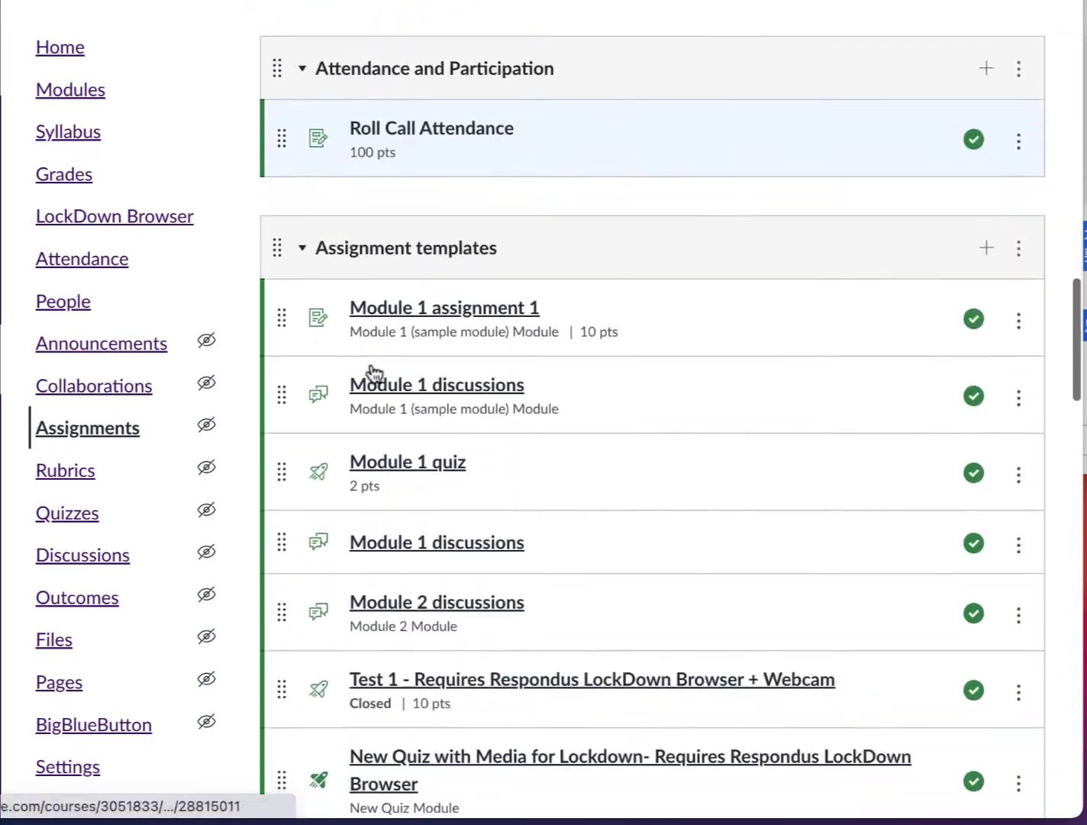
scroll(372, 370, up, 3)
scroll(372, 366, down, 1)
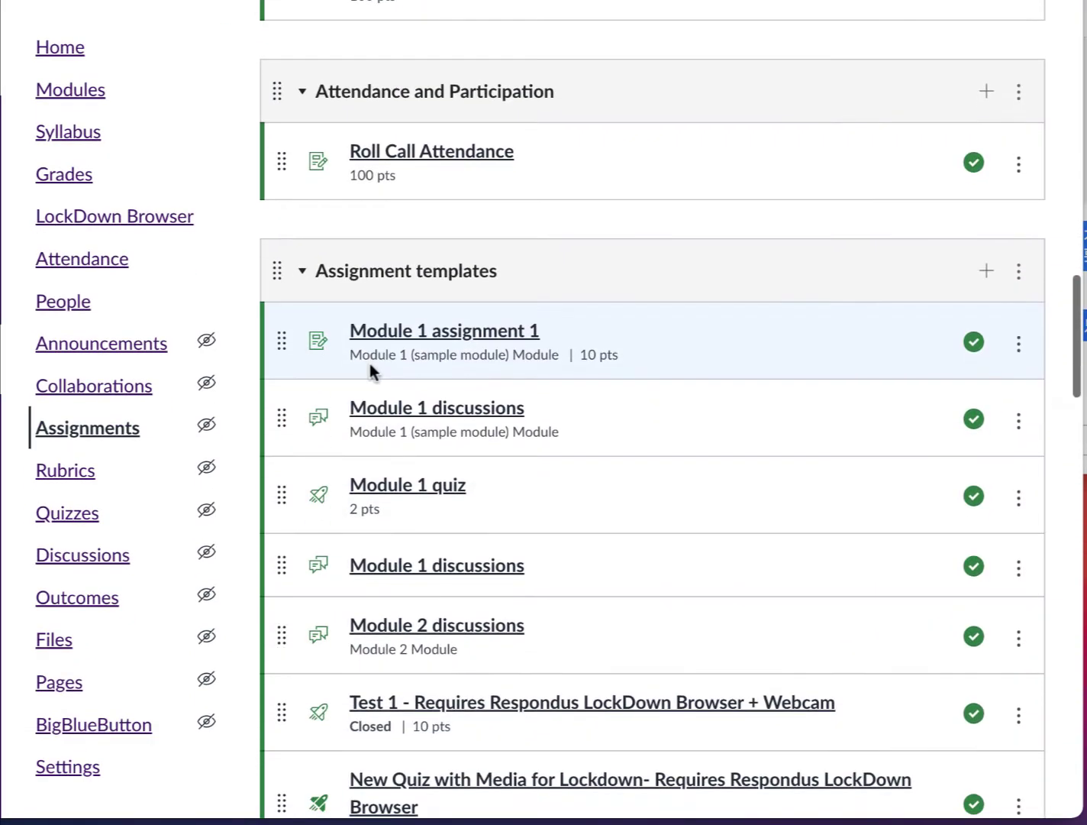
scroll(370, 365, up, 3)
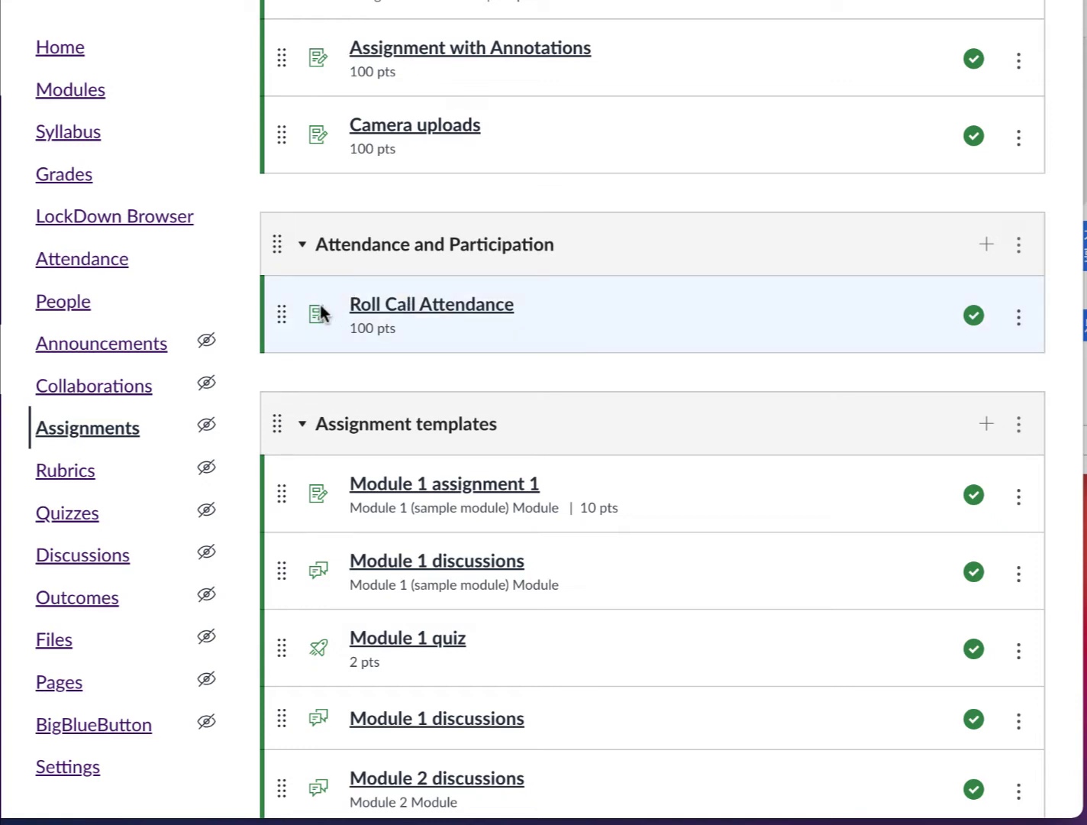
- In Roll Call Attendance, mark all students present for Feb 07 except the first, absent
click(374, 310)
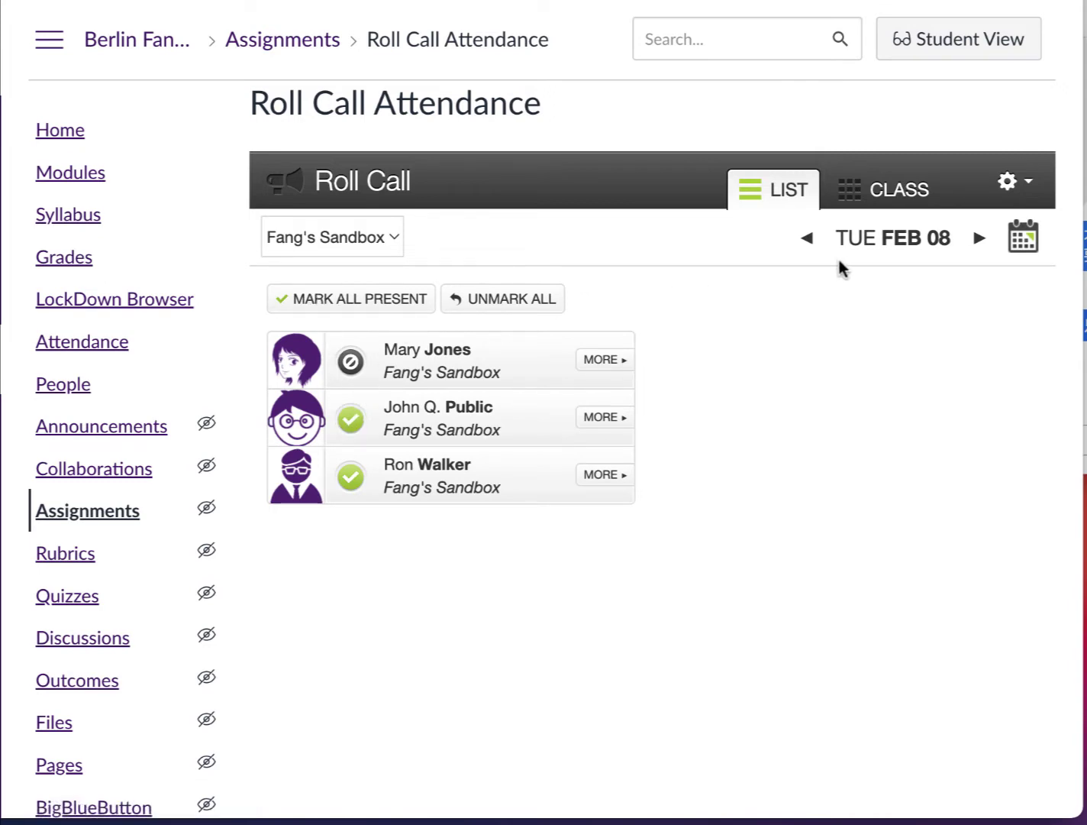
click(810, 240)
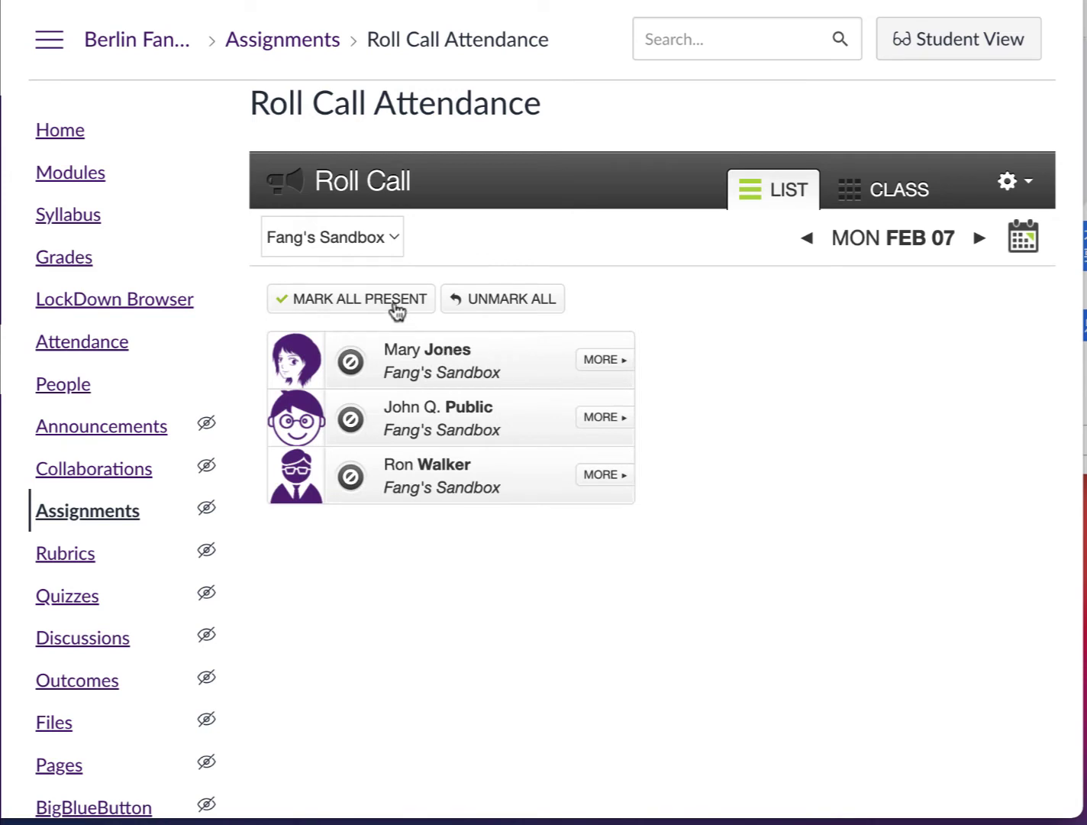
click(396, 307)
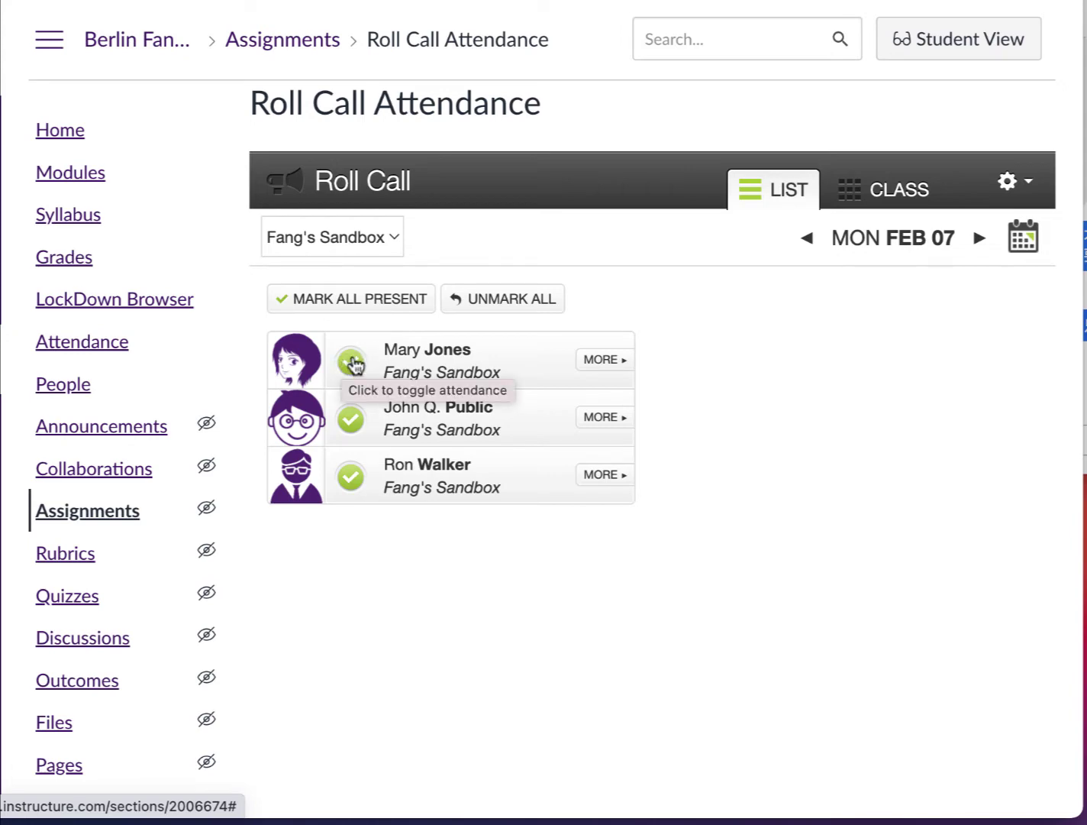
click(358, 365)
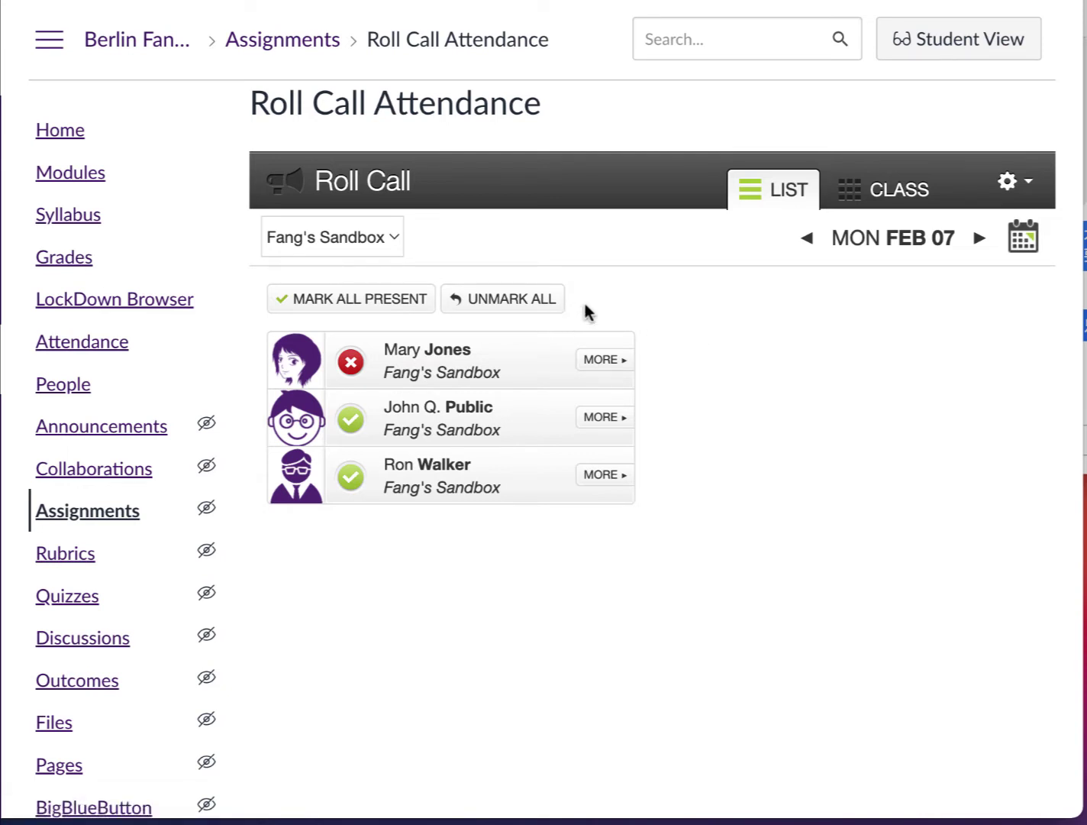
- Review the first student's attendance details, then move to Sun Feb 06
click(613, 364)
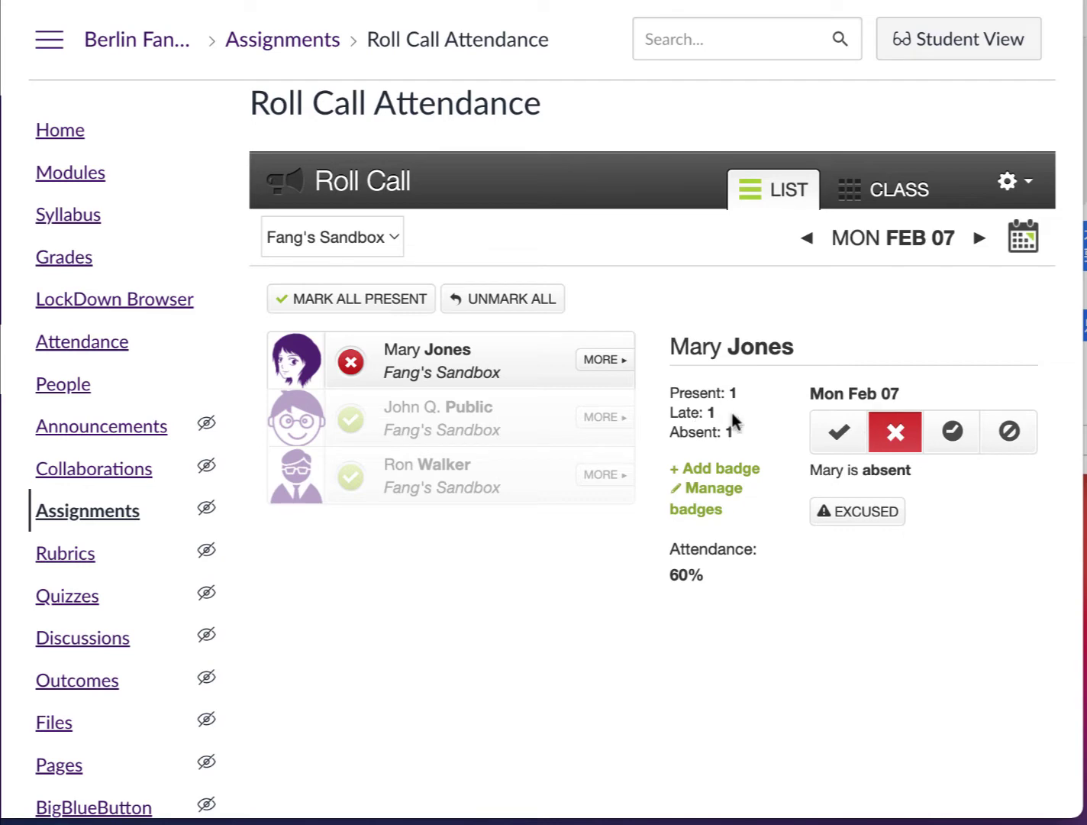
click(555, 602)
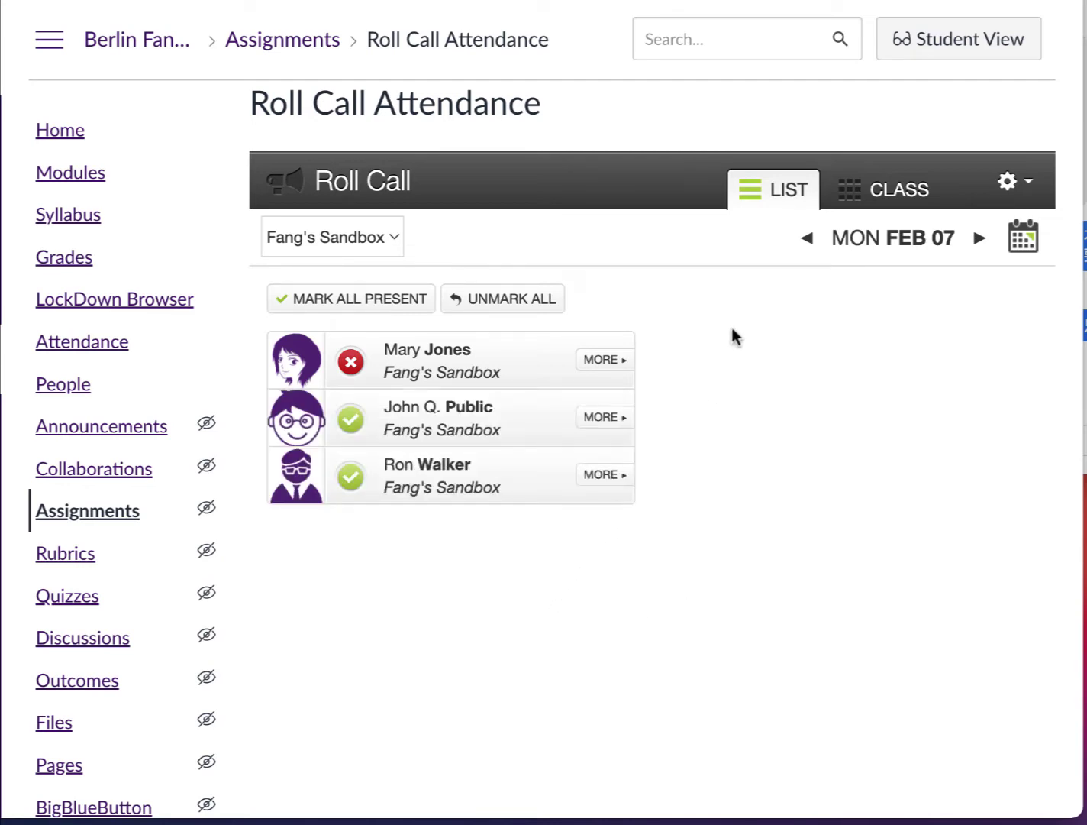
click(806, 241)
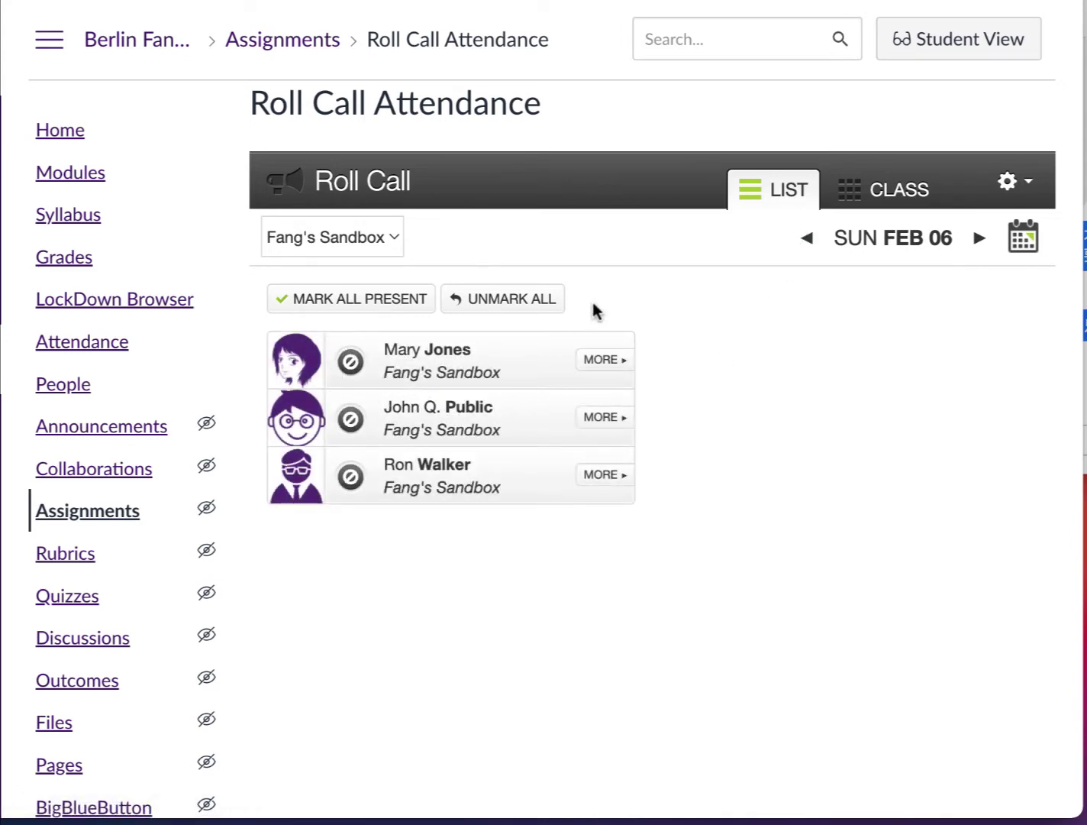
- Set the first student to absent (red X) on Feb 06 and view their attendance details
click(352, 364)
click(352, 365)
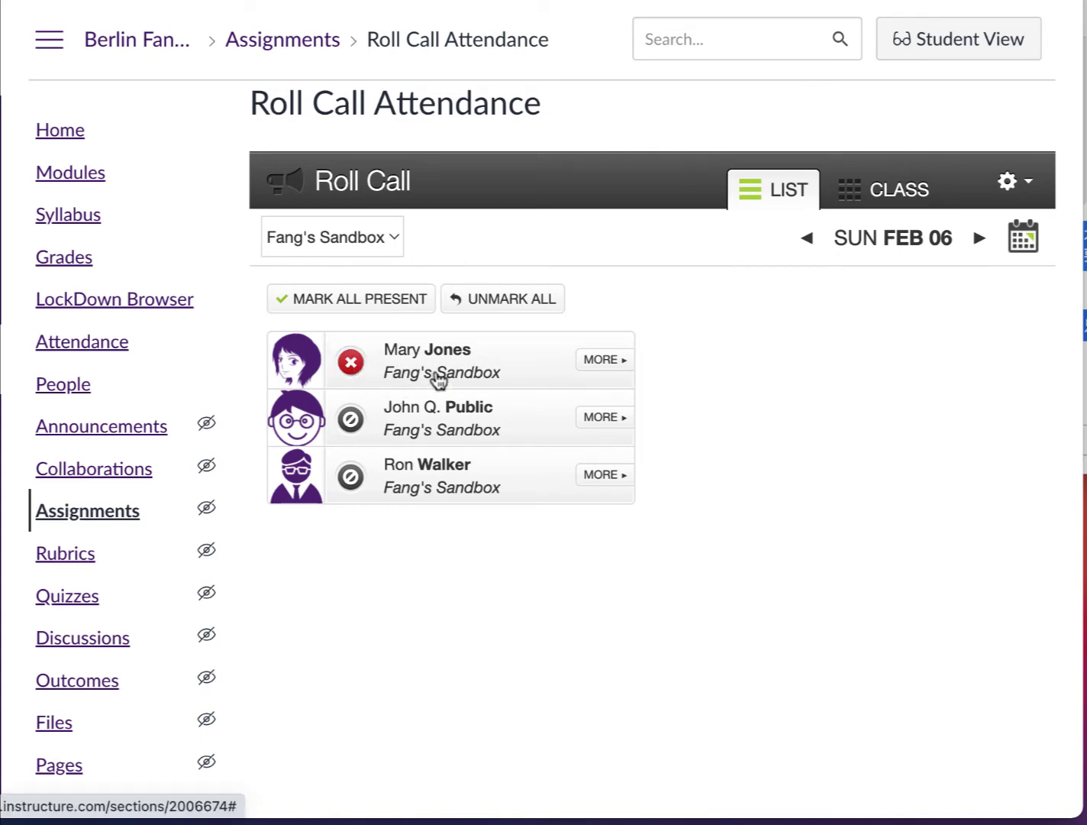
click(602, 359)
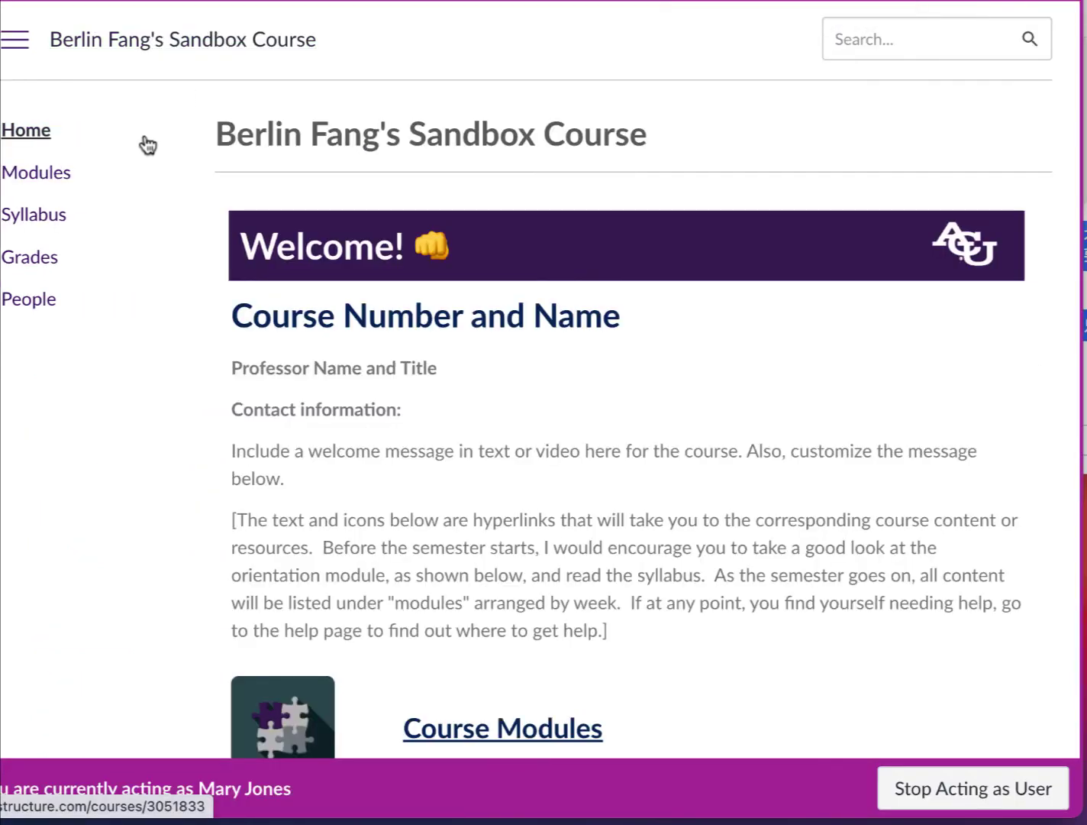
- From the student's Grades page, search the course for 'roll call'
click(29, 263)
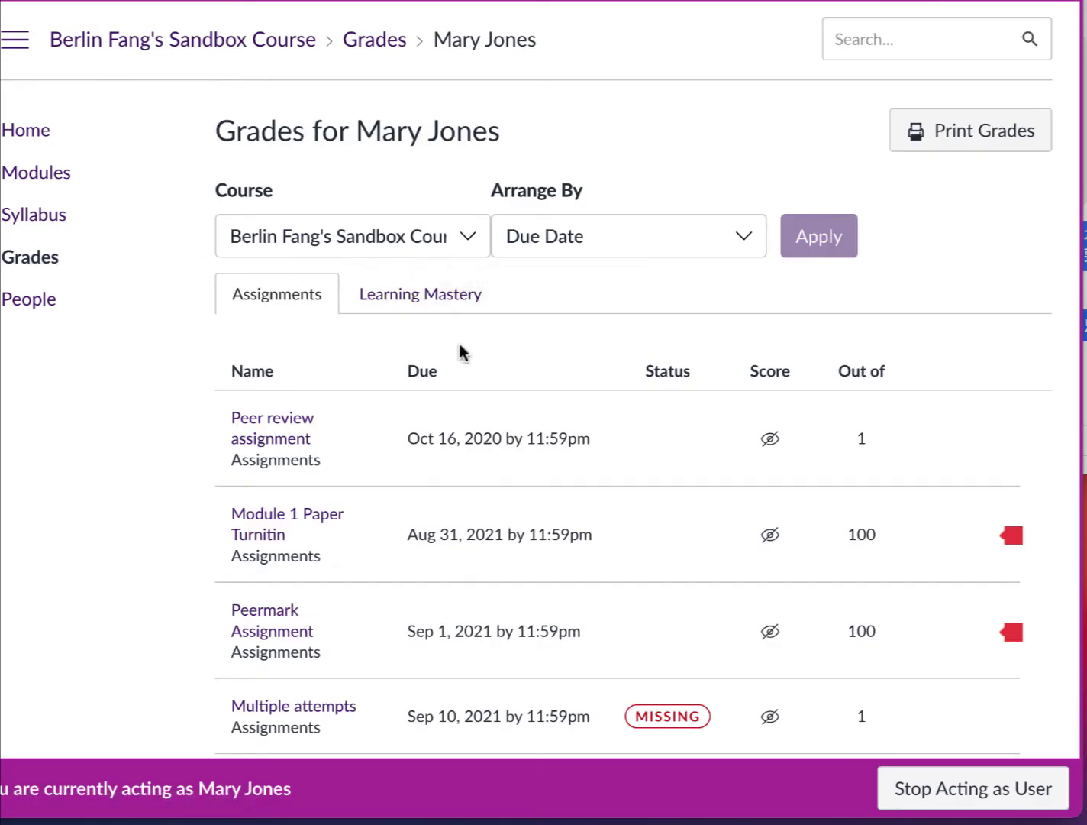
scroll(461, 350, down, 1)
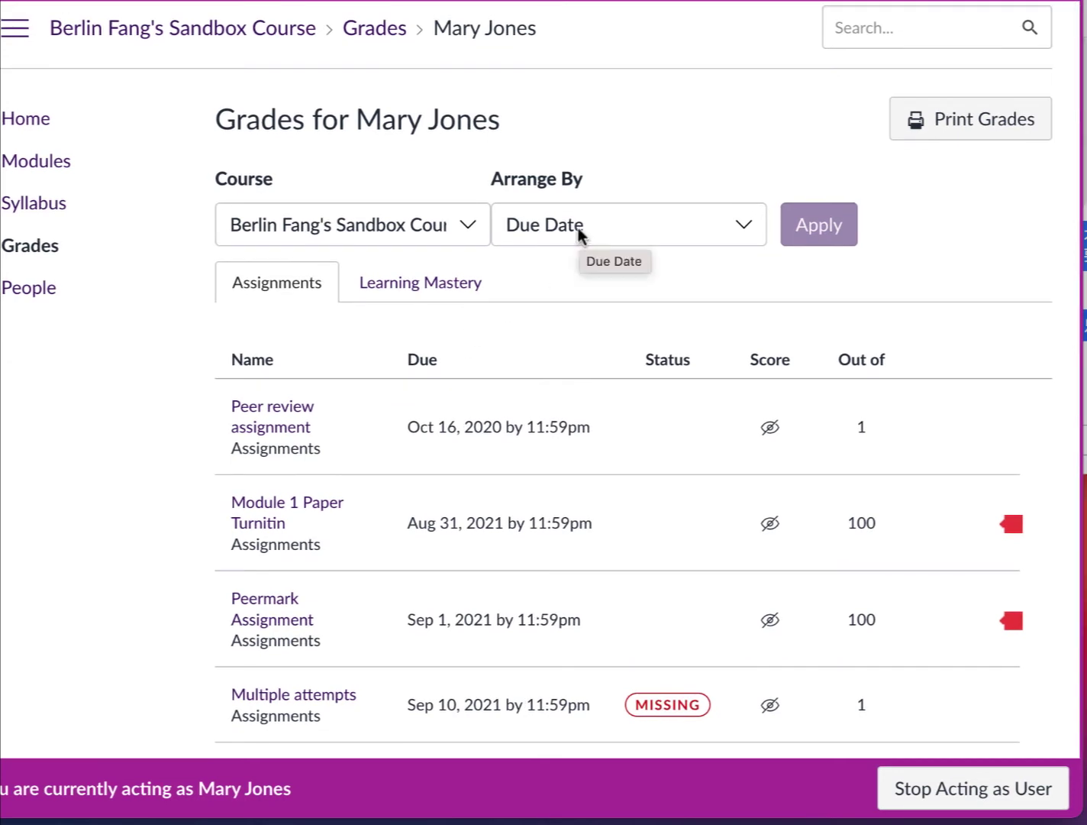
click(880, 28)
text(roll call)
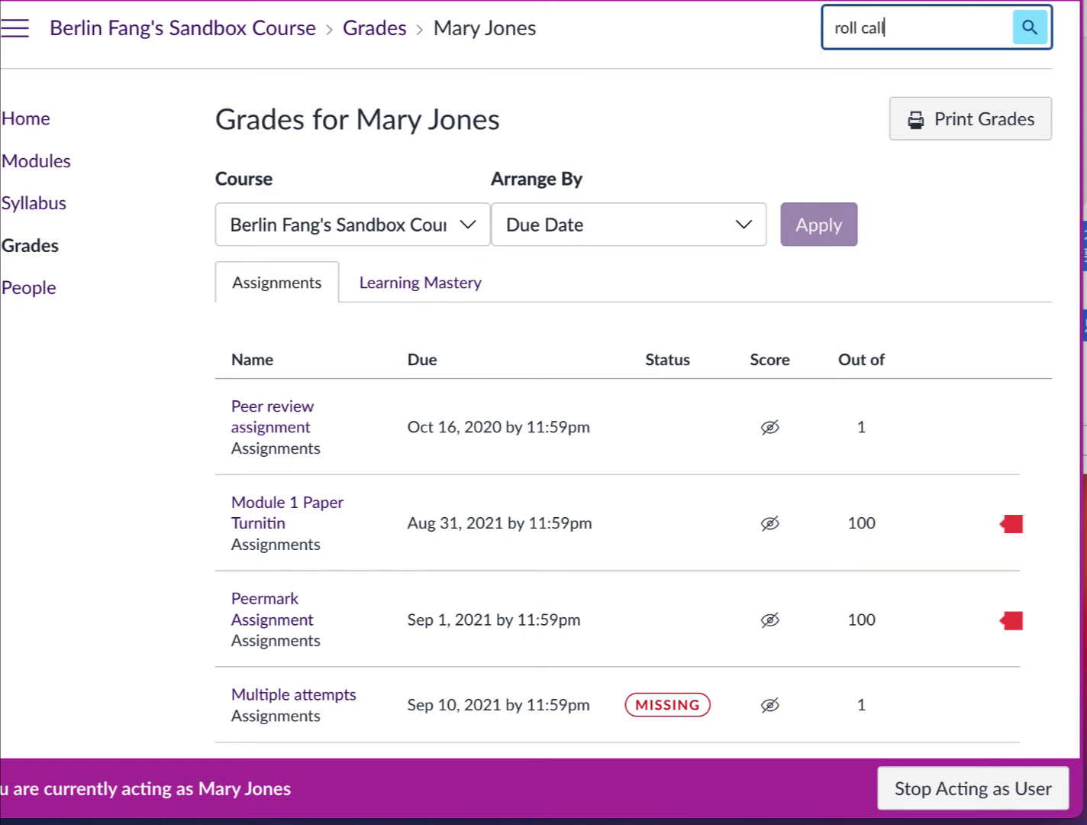
key(Return)
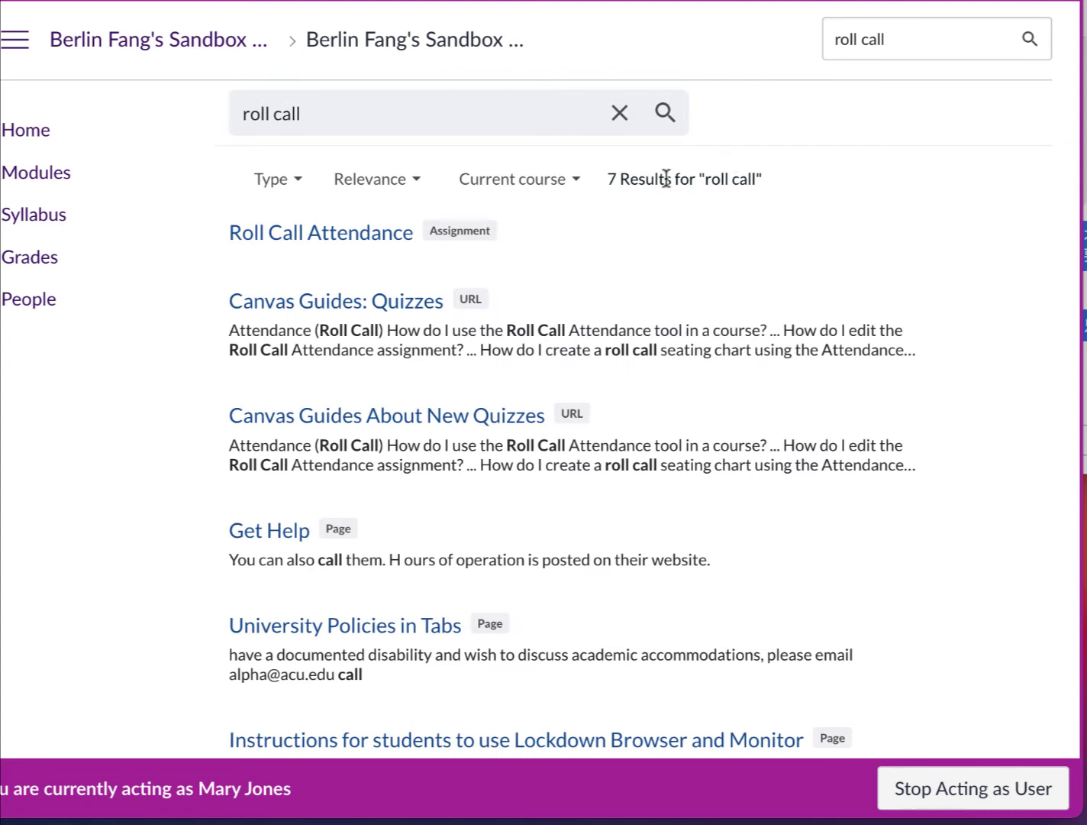
- Review the student's Roll Call Attendance donut chart and table, then stop acting as the student
click(331, 242)
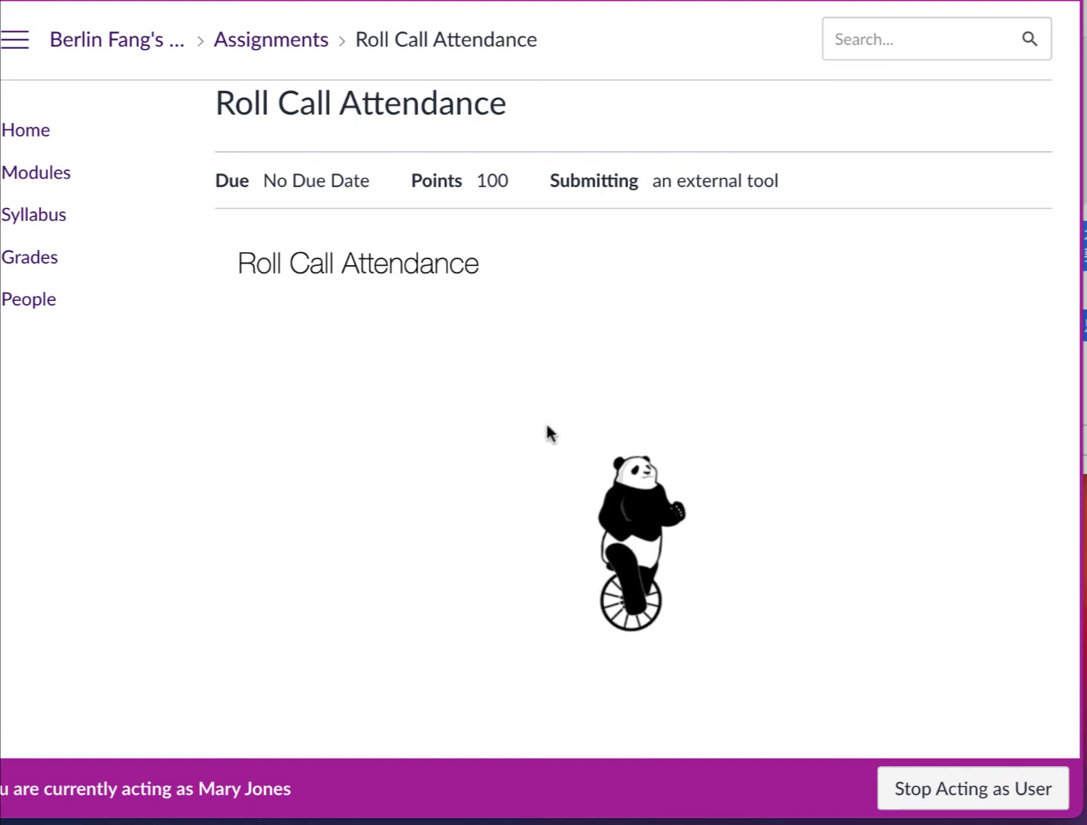
scroll(733, 317, down, 1)
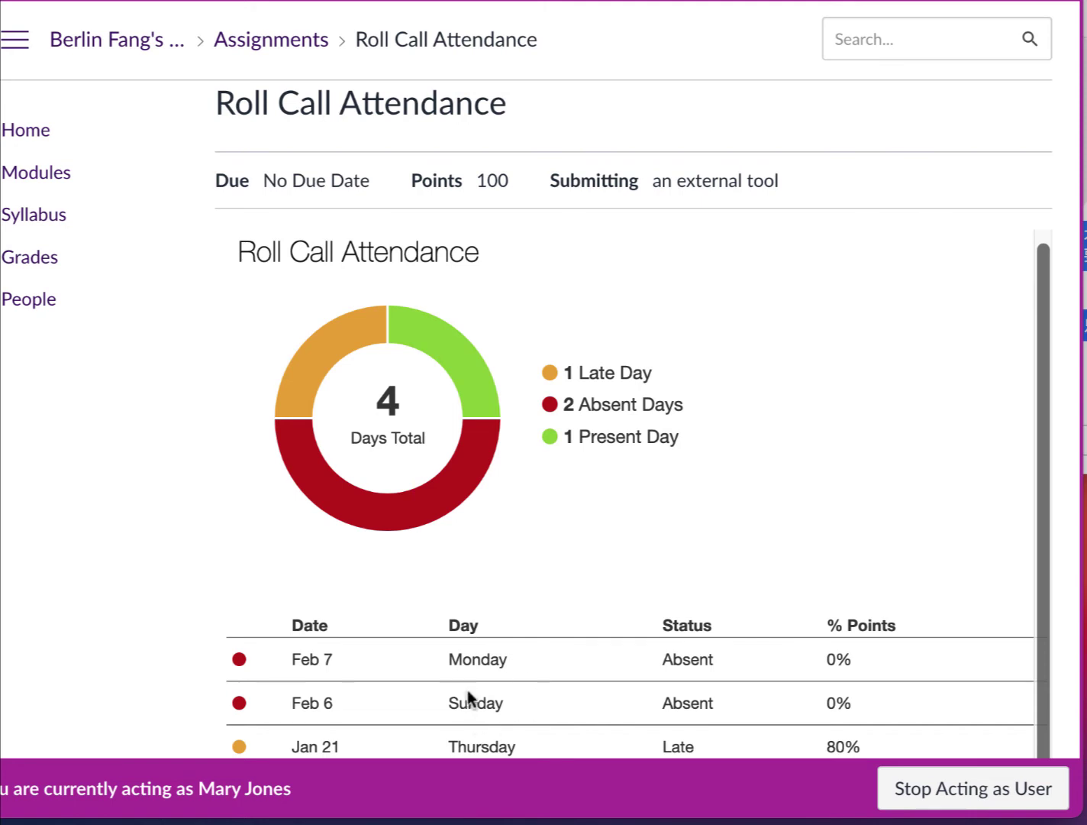
scroll(470, 696, down, 2)
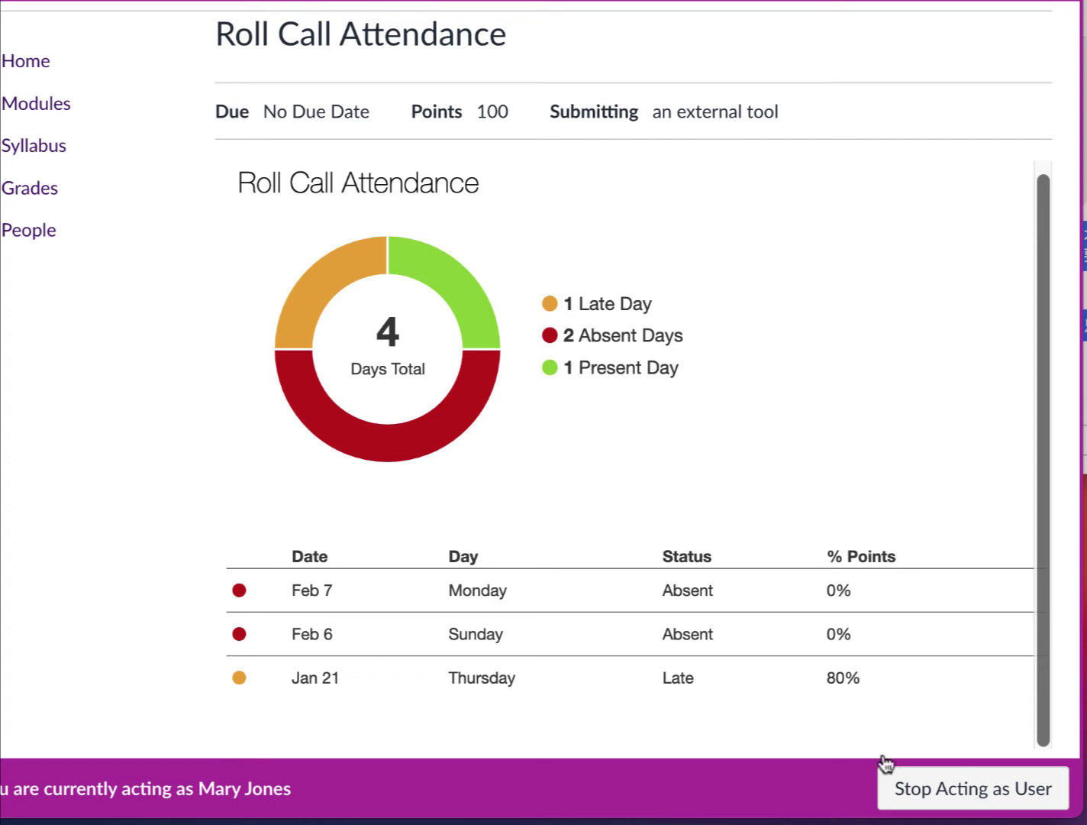
click(931, 809)
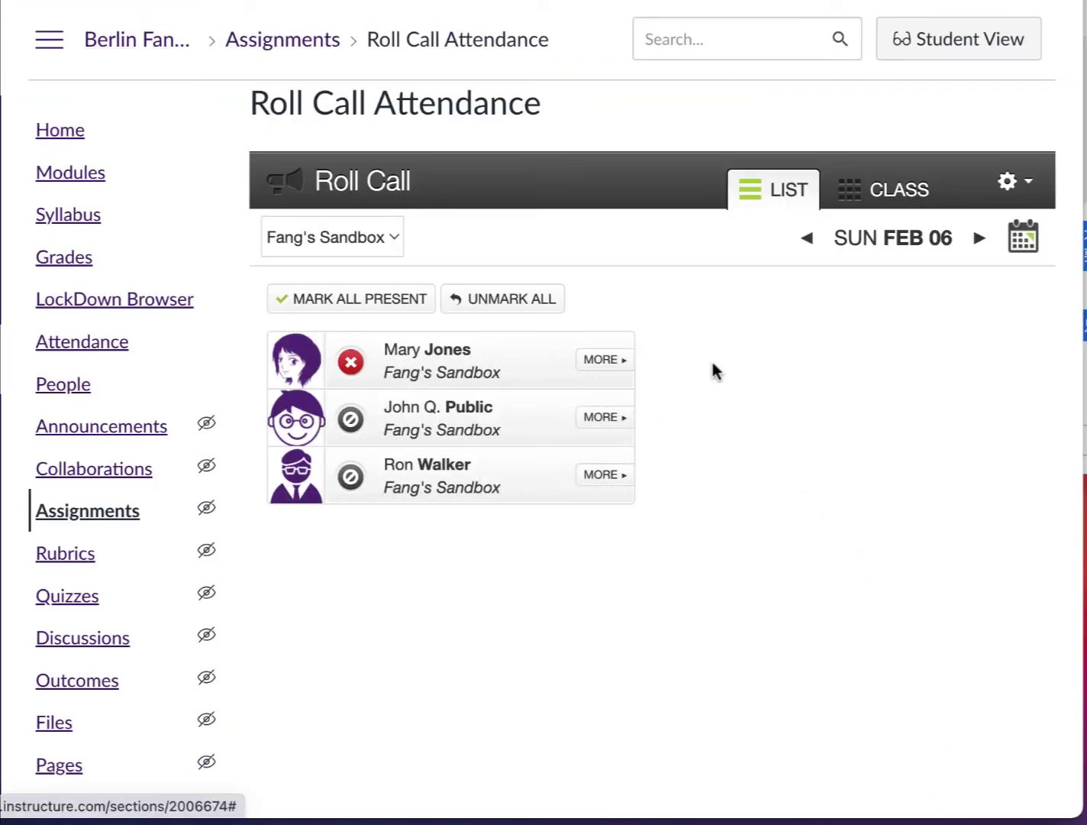
- Open Roll Call Settings from the gear menu in the Roll Call header
click(1012, 186)
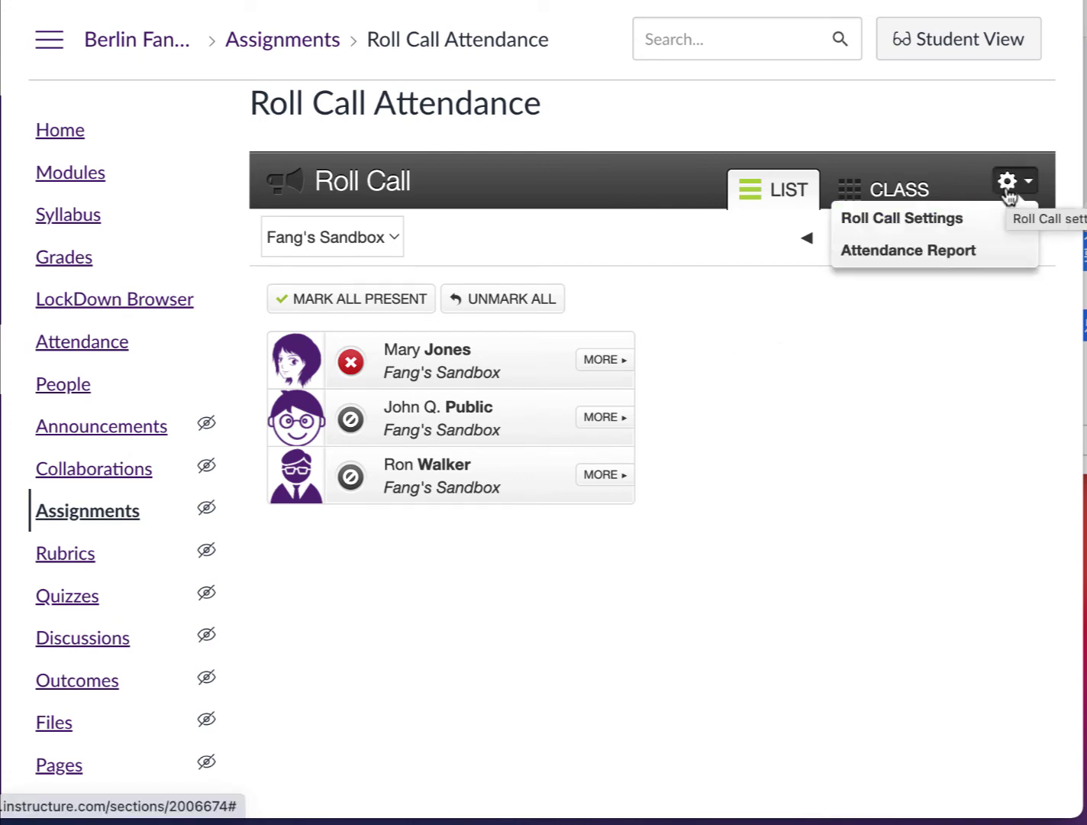
click(958, 220)
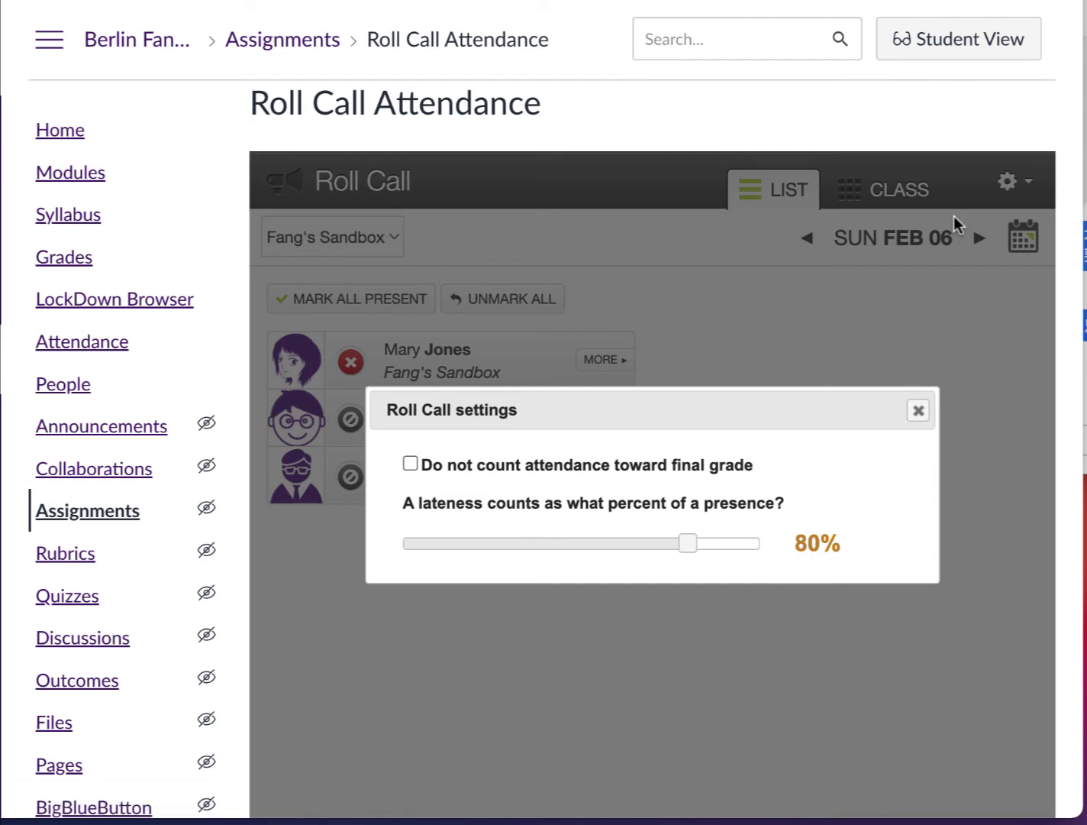
- Raise the lateness value from 80% to 90%, exclude attendance from the final grade, and close settings
click(689, 544)
drag(690, 547, 727, 552)
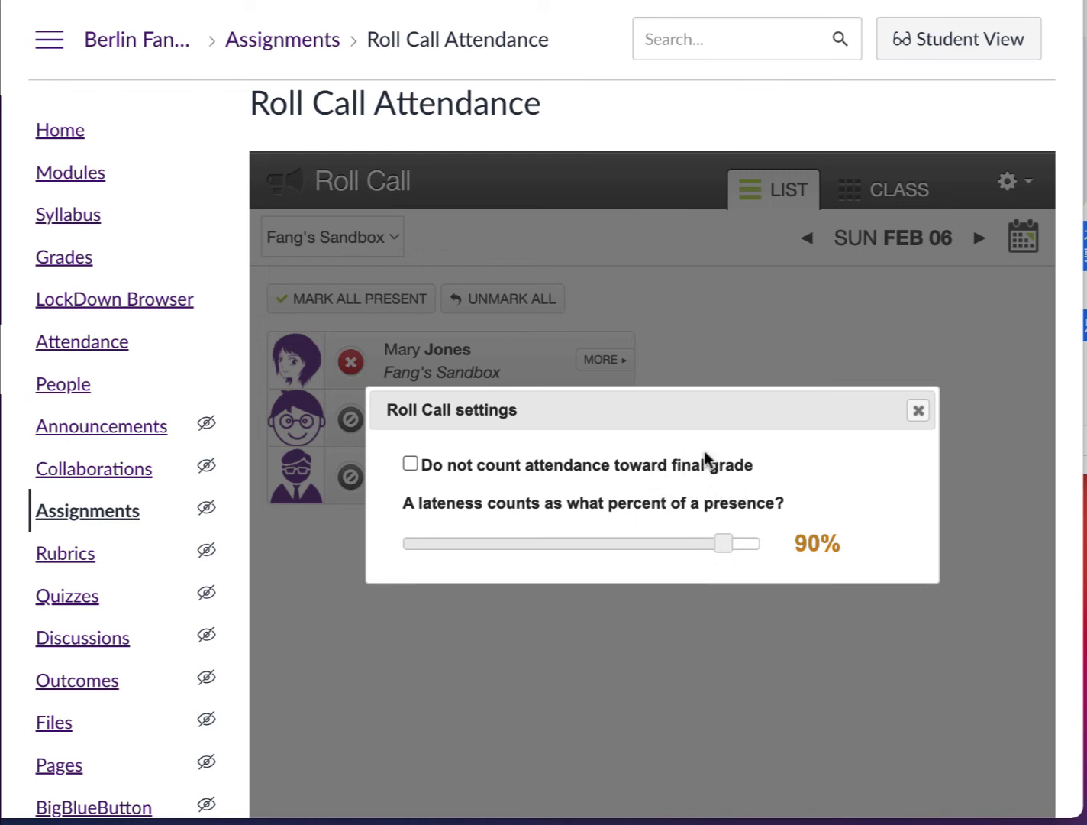
click(411, 466)
click(918, 411)
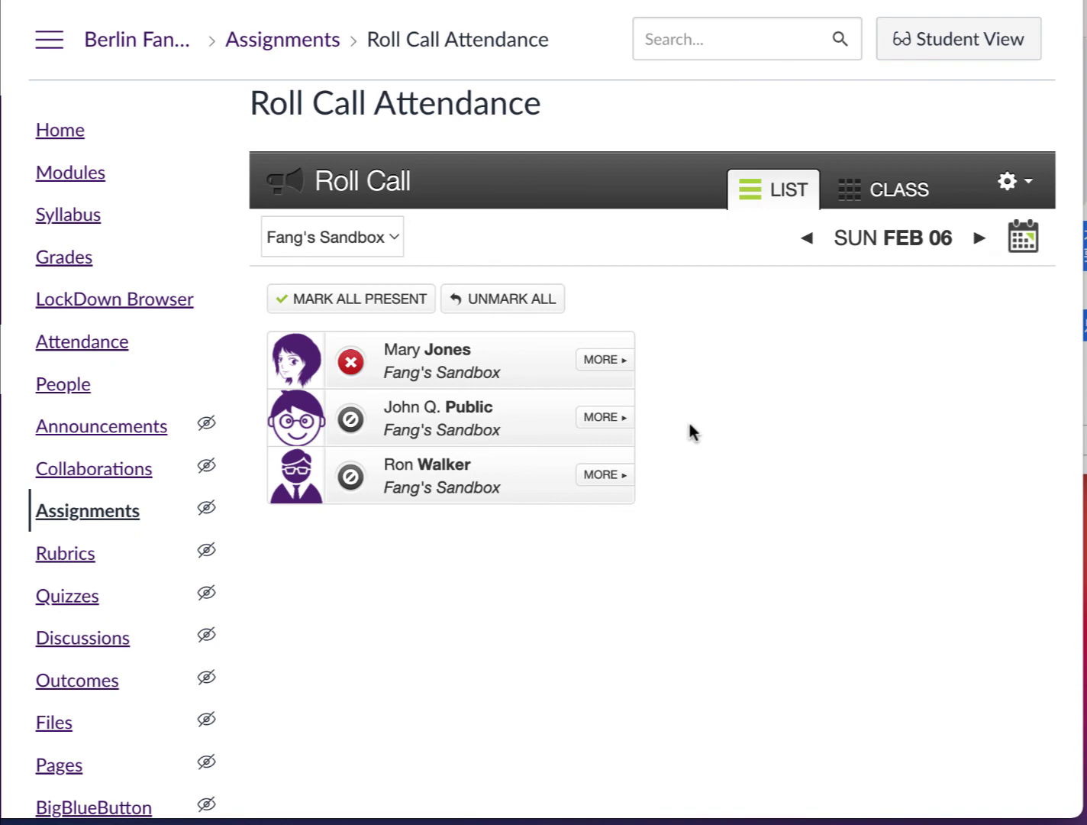
- Show the CLASS seating chart for Sun Feb 06 and look over the students' tiles
click(893, 192)
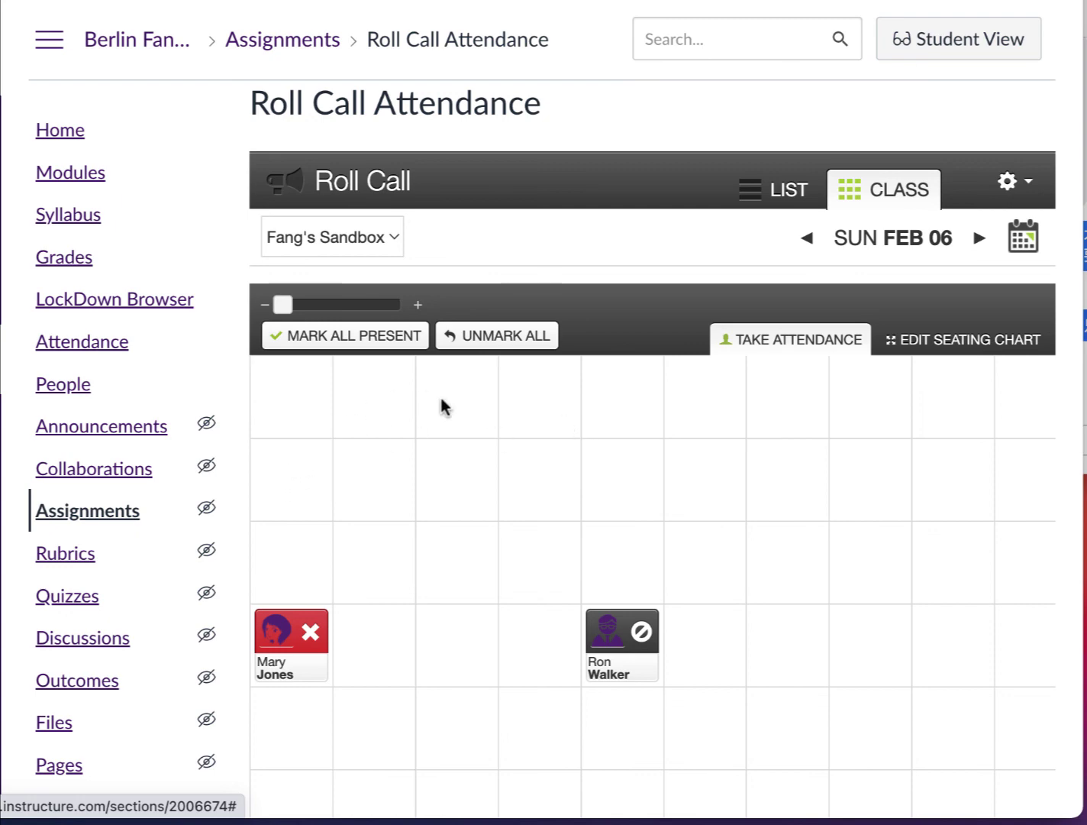
scroll(430, 552, down, 1)
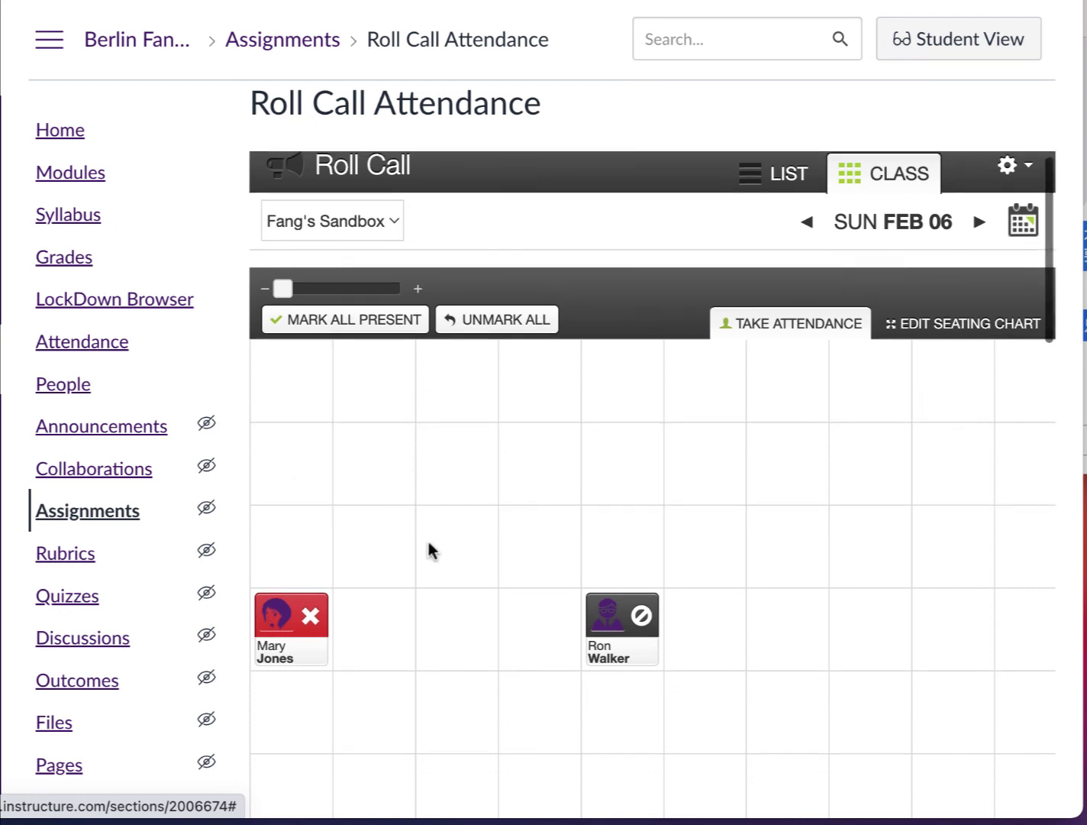
scroll(429, 543, down, 5)
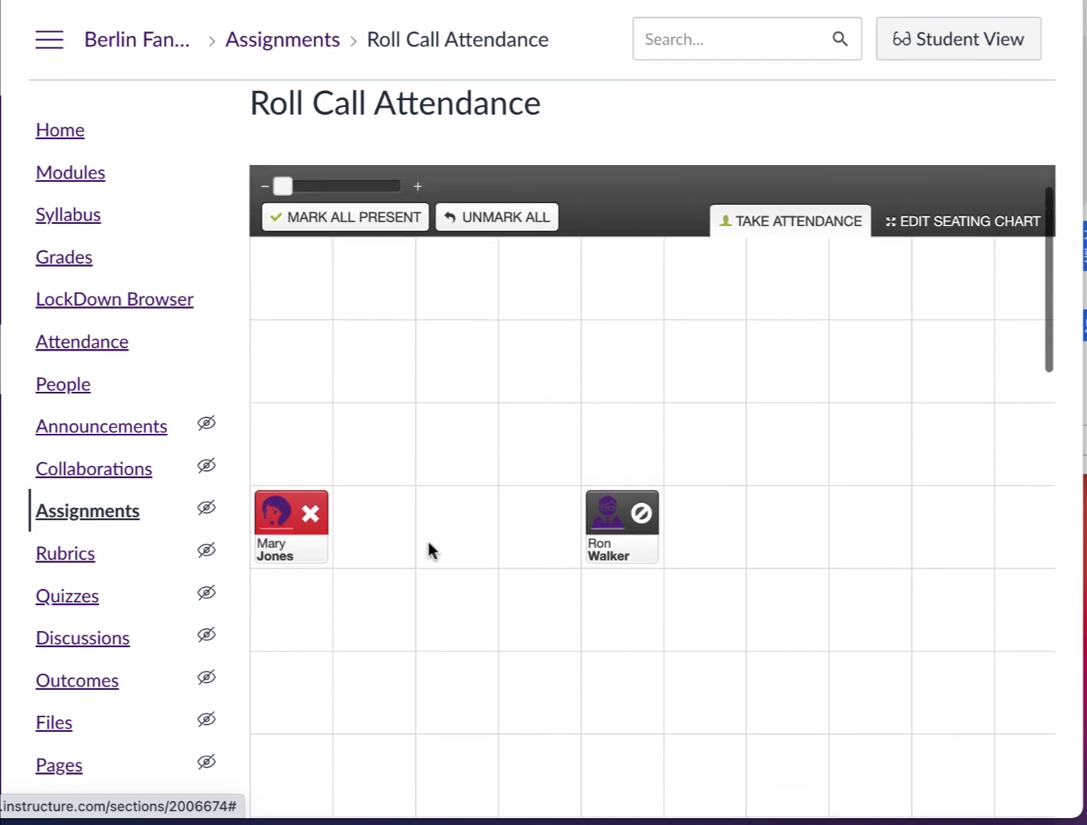
scroll(429, 542, up, 5)
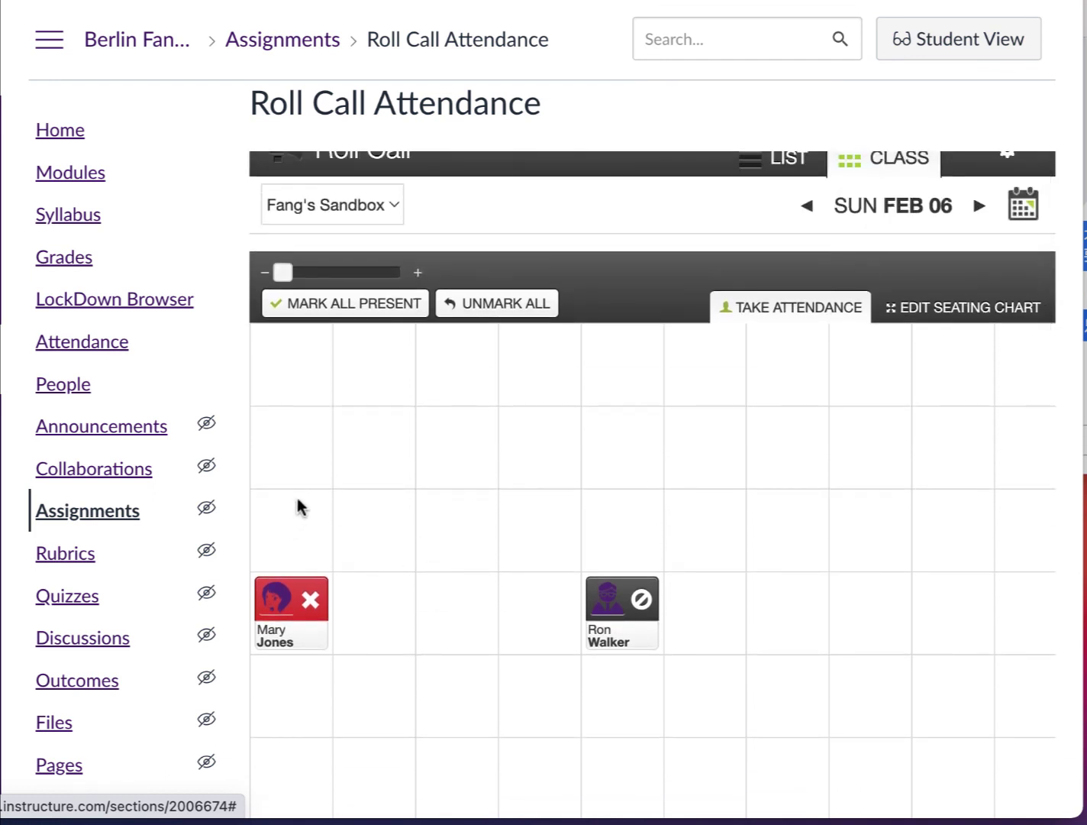